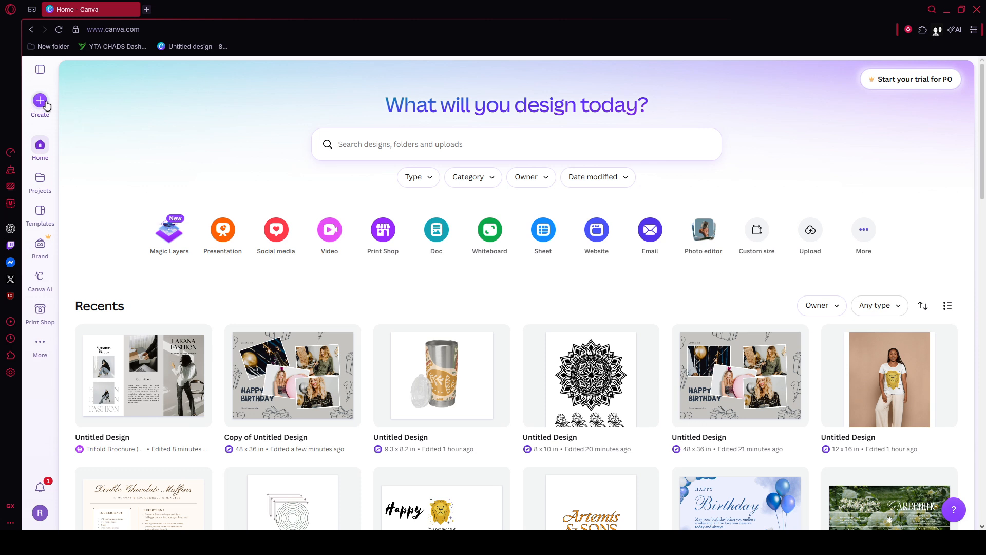
Step: Create a new blank Landscape Video design from the Videos category
click(44, 103)
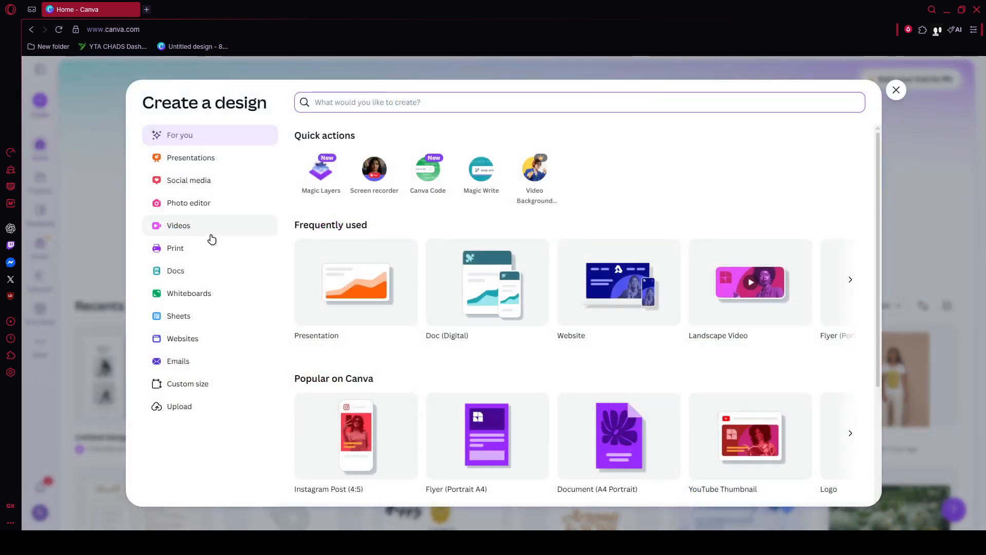
click(212, 234)
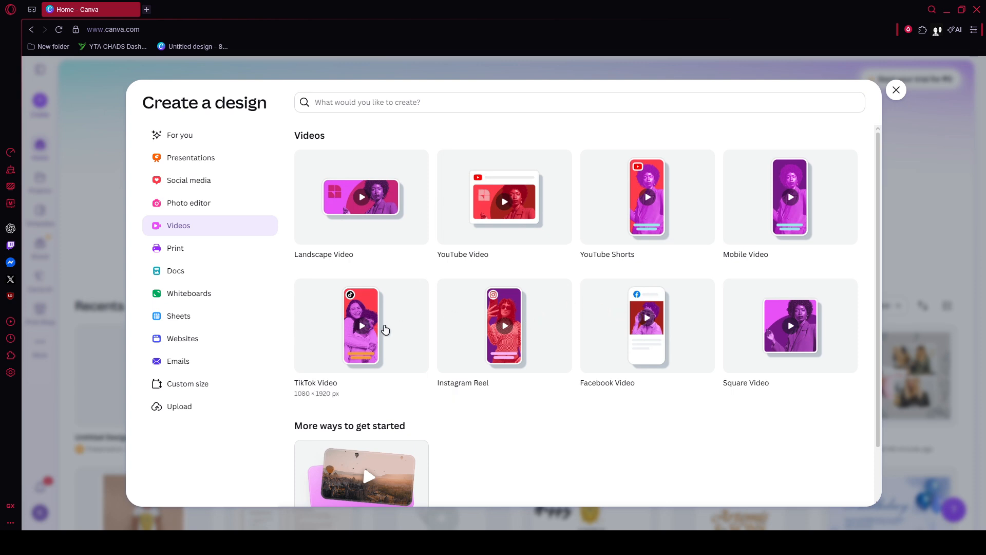
scroll(389, 328, down, 2)
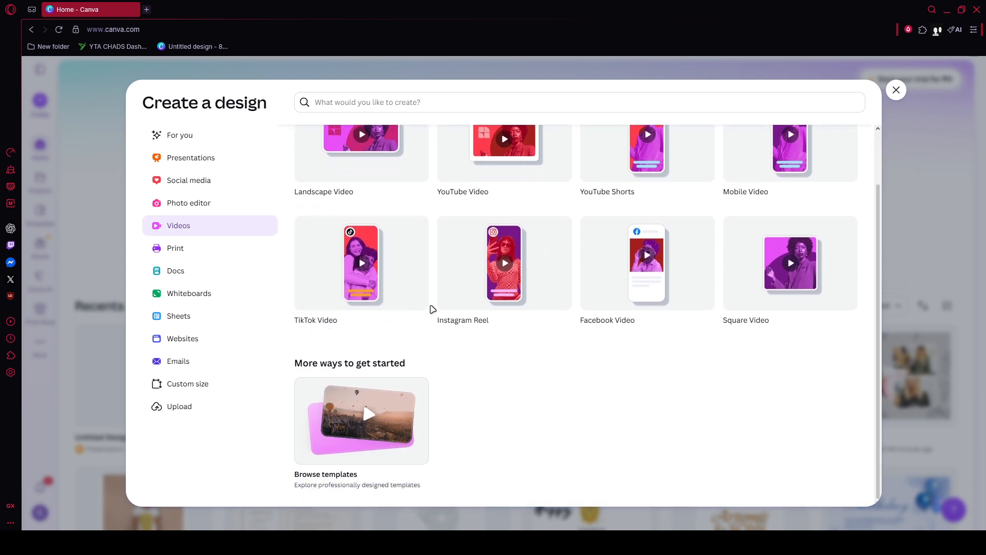
scroll(480, 401, up, 1)
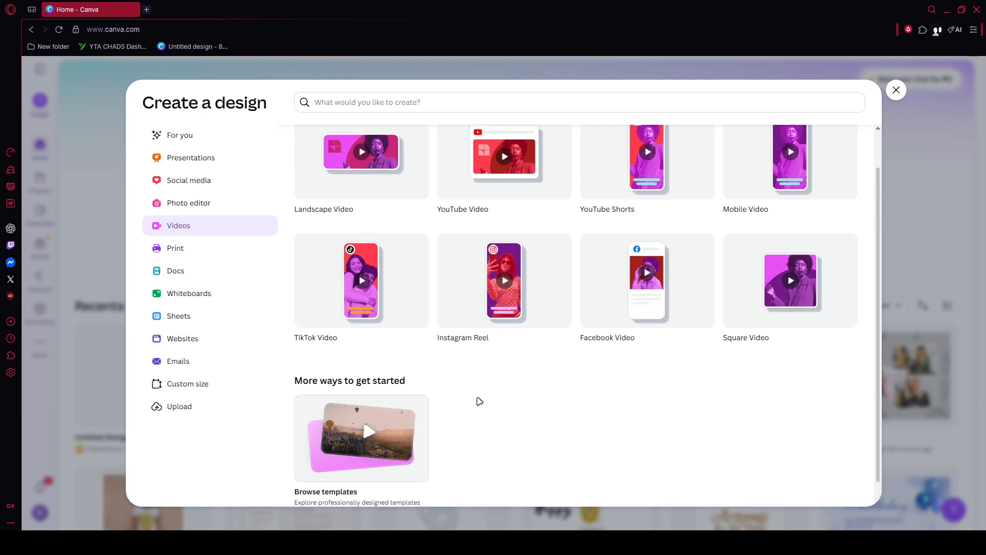
scroll(479, 401, up, 2)
click(381, 230)
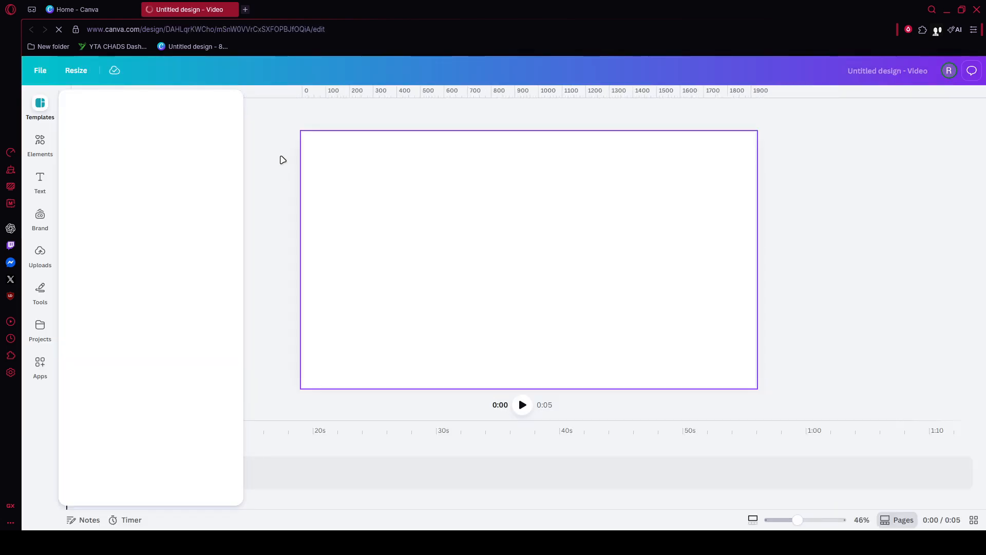
Step: Apply the beach sunset template "Light Yellow Light Orange Video-centric Place Video Background" to the blank video
click(34, 253)
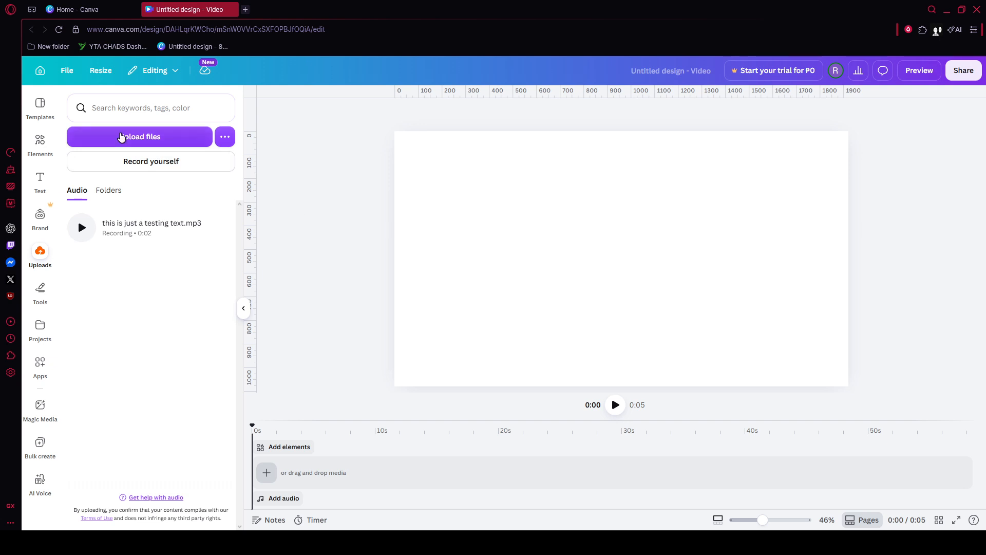
click(40, 106)
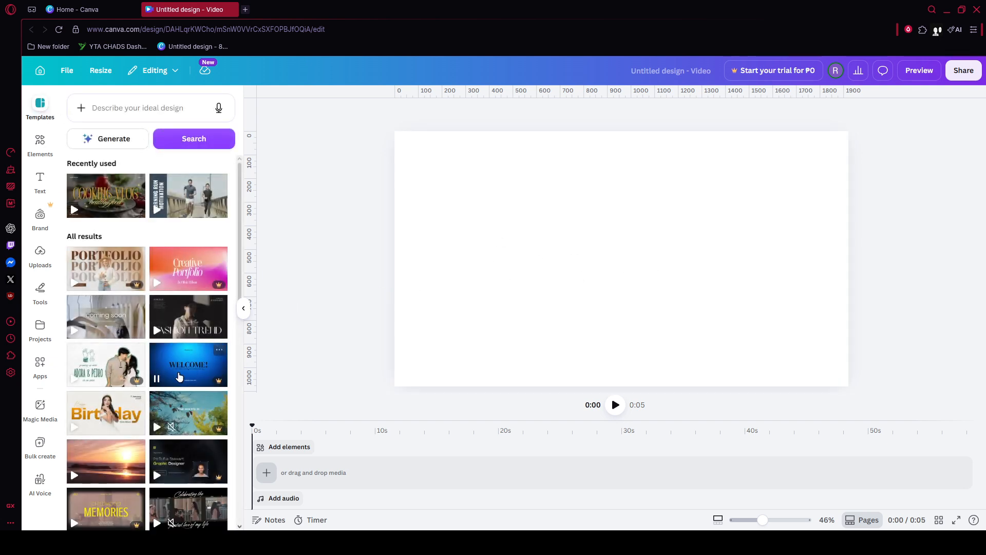
scroll(154, 391, down, 2)
click(118, 419)
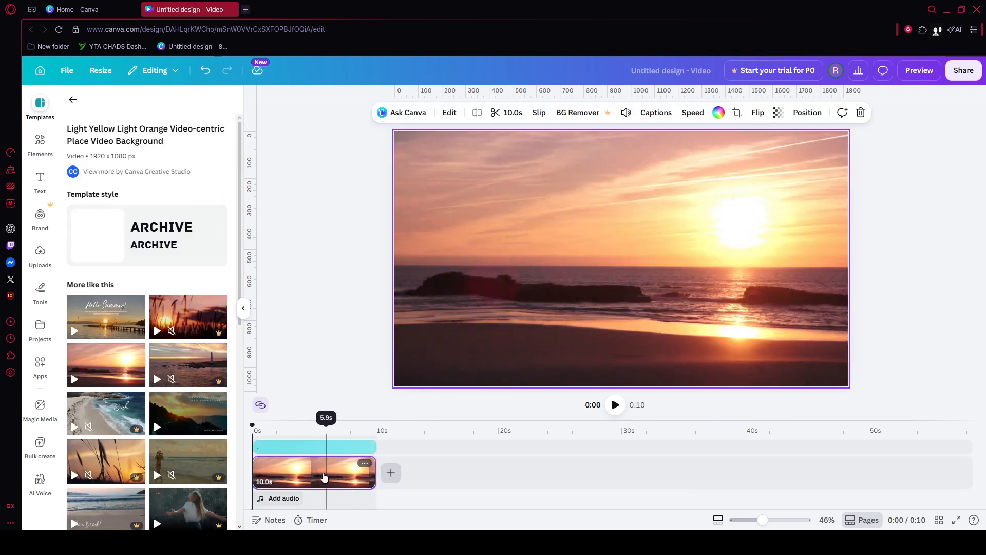
Step: Examine the text and video clips on the timeline, scrubbing through the footage and reviewing the editing options for the sunset clip
click(296, 450)
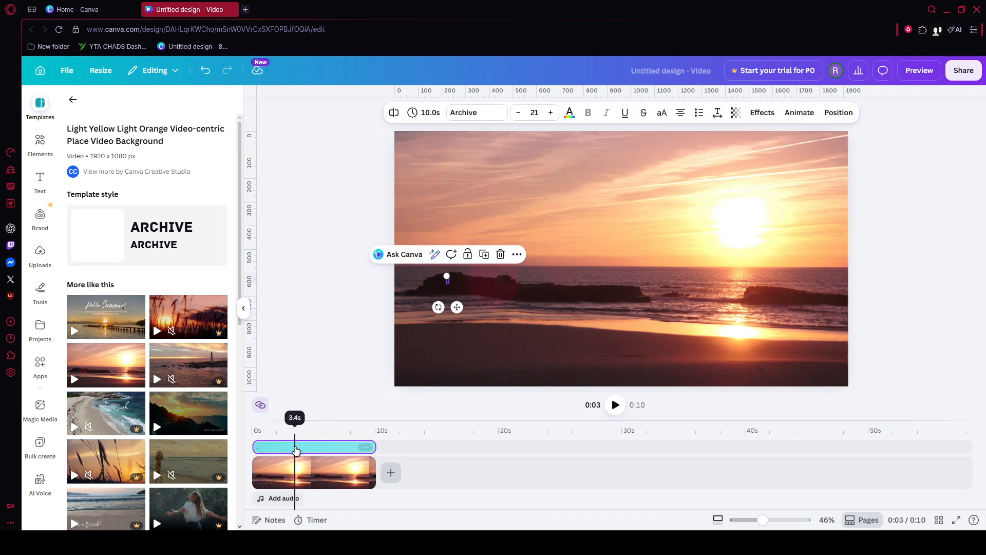
click(349, 368)
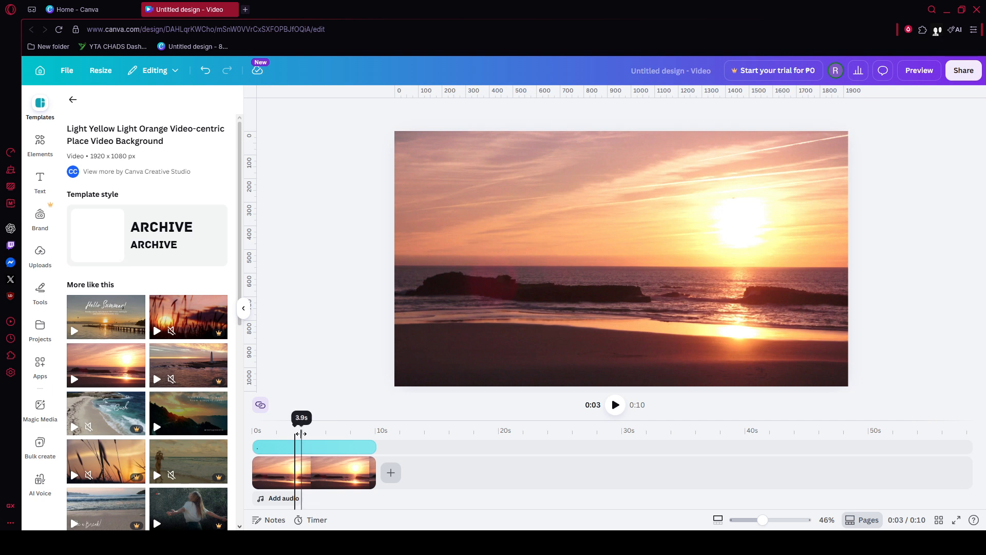
drag(291, 425, 252, 424)
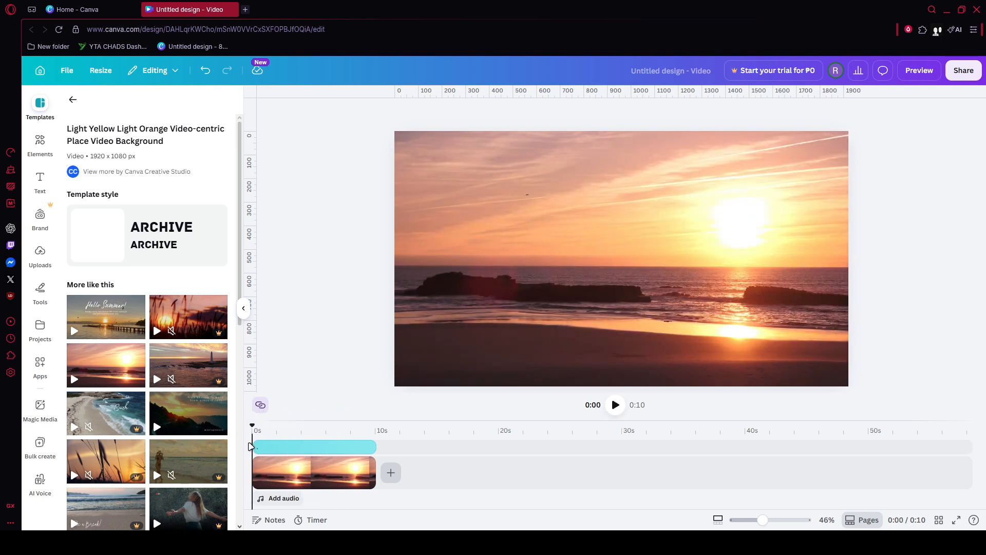
drag(252, 426, 296, 430)
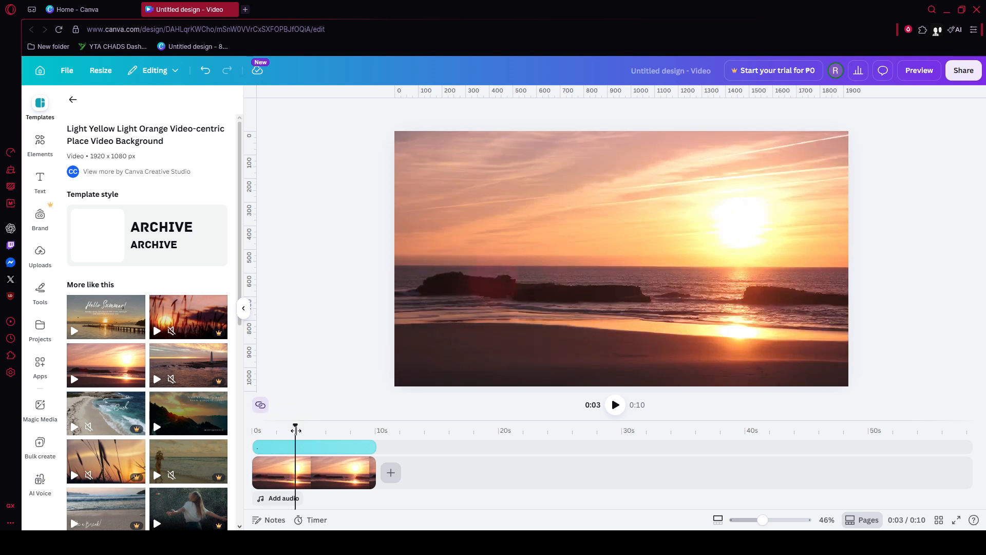
right_click(292, 475)
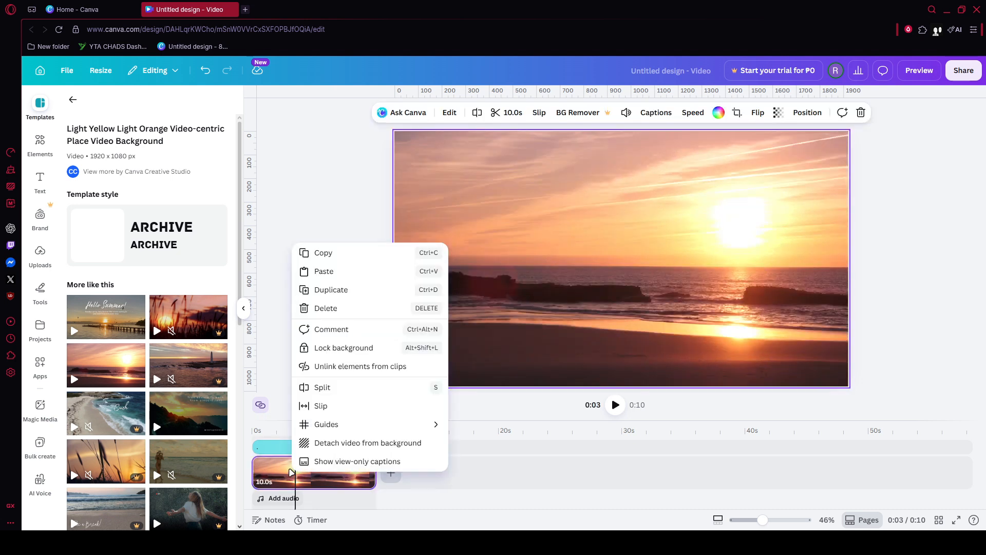
click(289, 429)
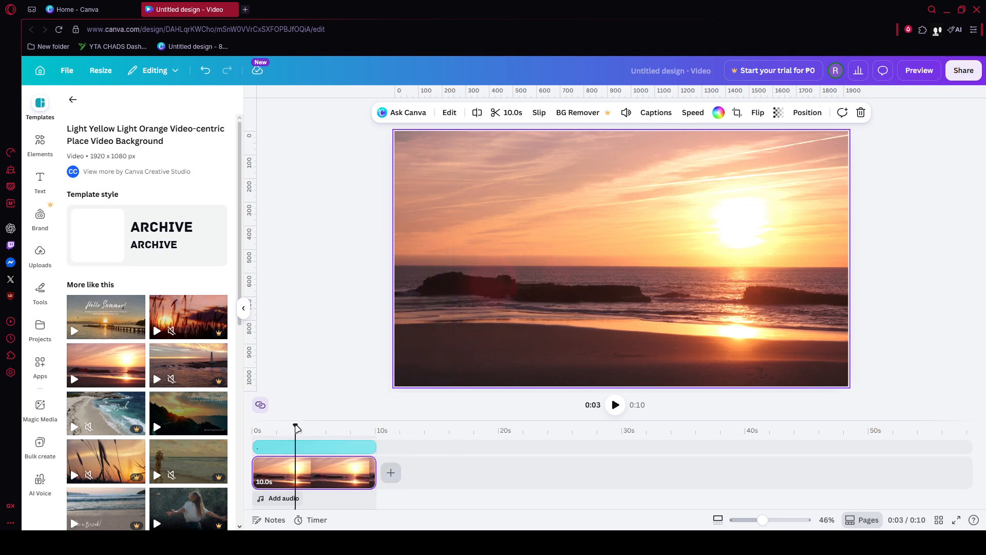
drag(297, 429, 292, 426)
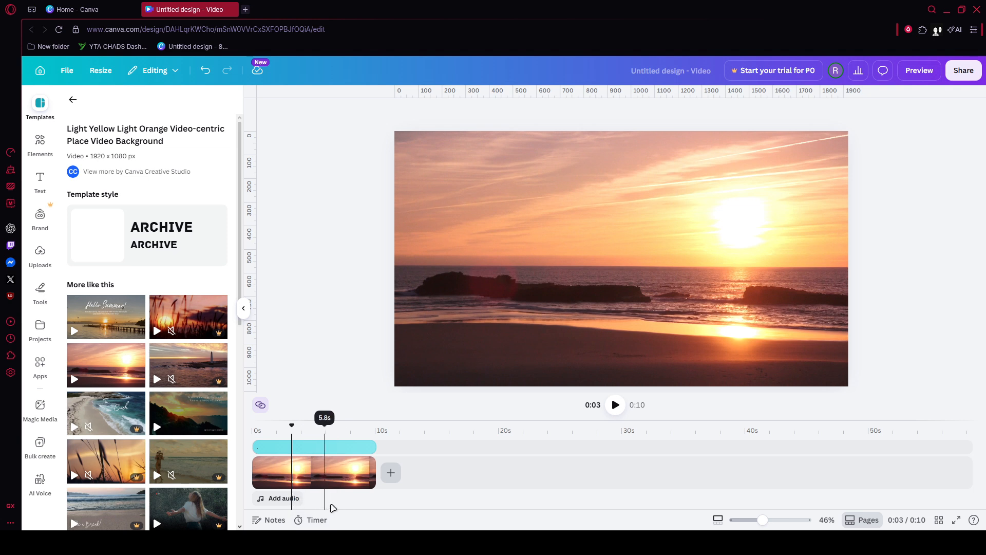
click(314, 480)
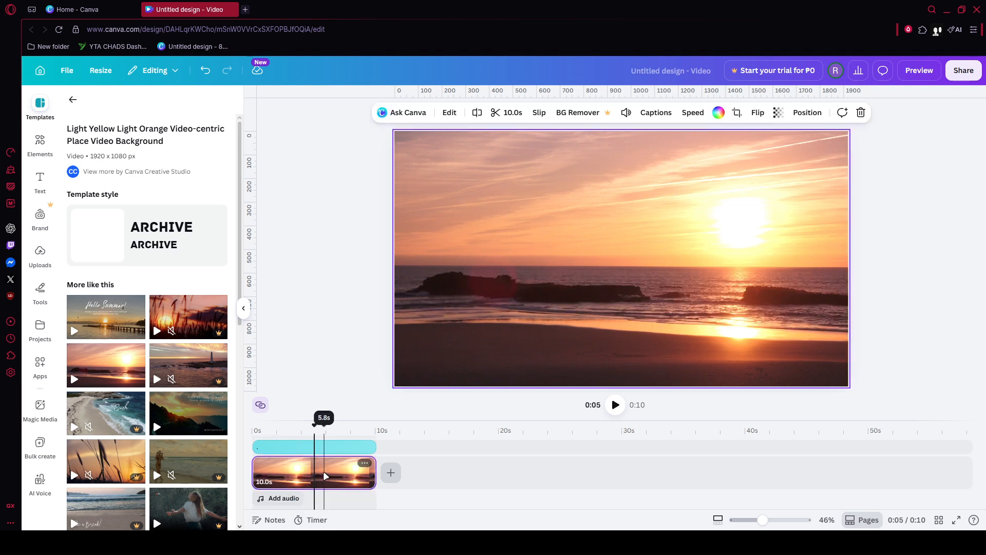
right_click(324, 472)
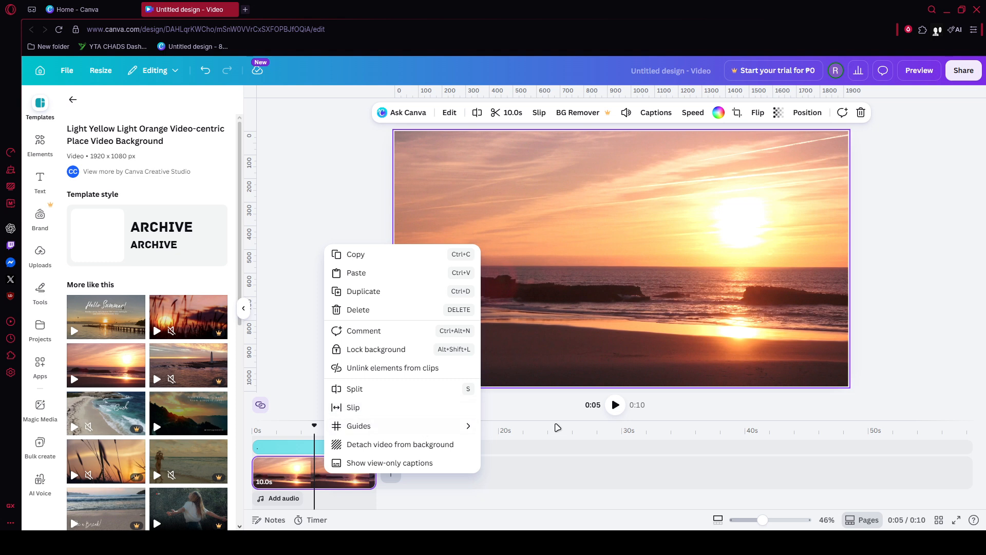
key(Escape)
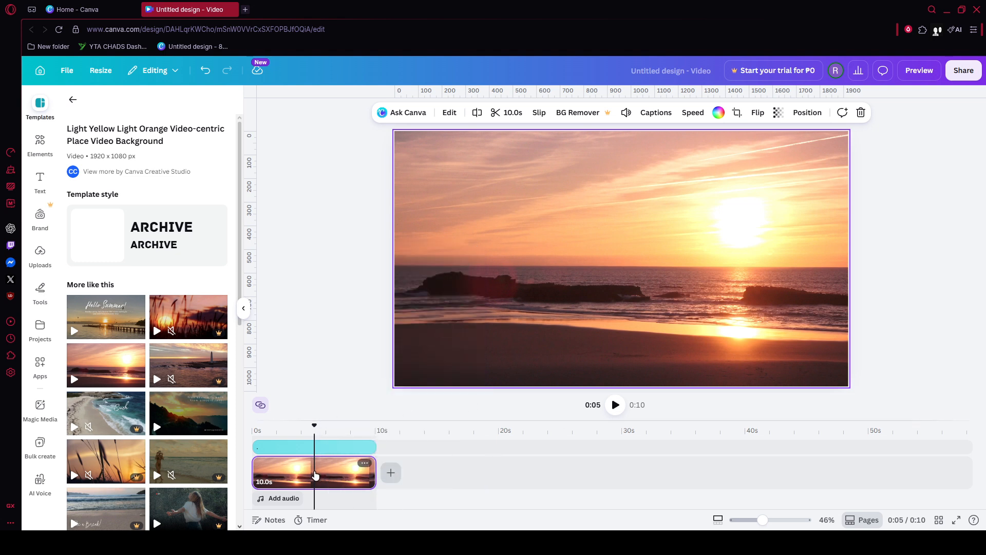
Step: Add a text box at about 7 seconds in the video and enlarge its text to about size 32.7
click(344, 450)
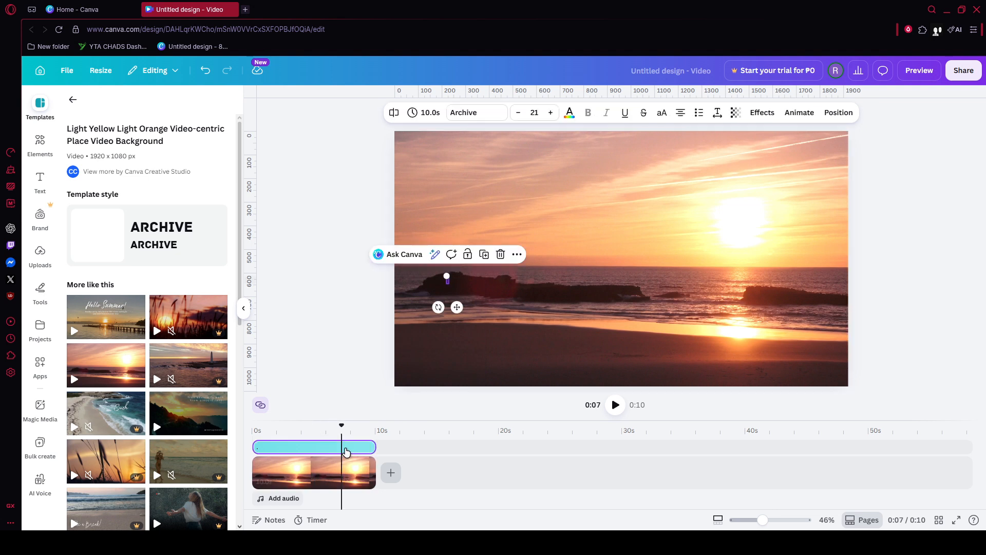
click(36, 181)
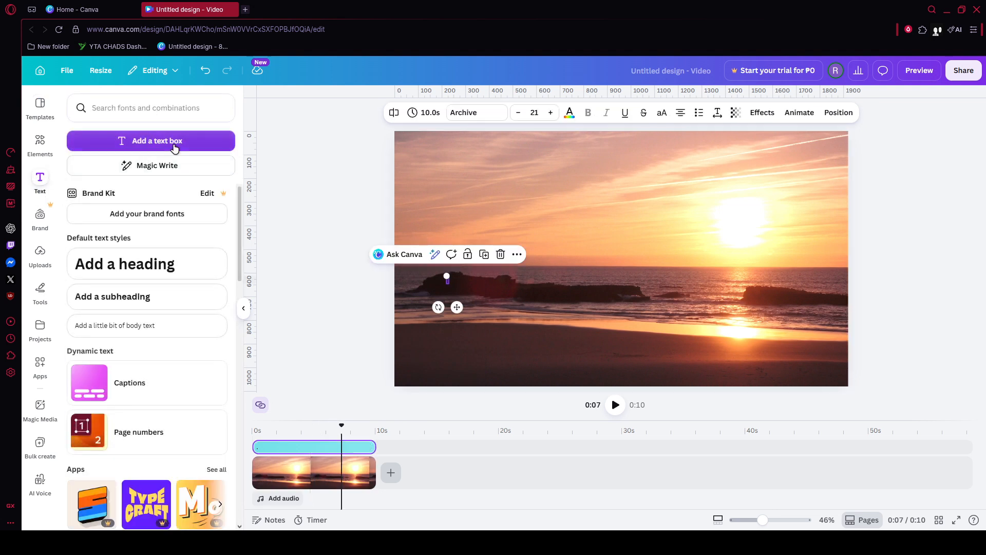
click(174, 144)
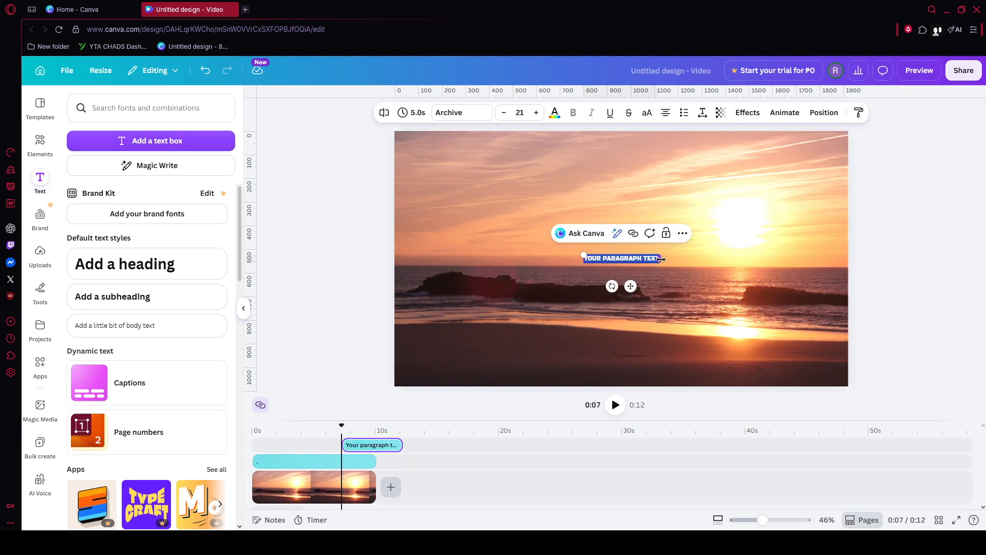
drag(583, 254, 542, 250)
click(628, 286)
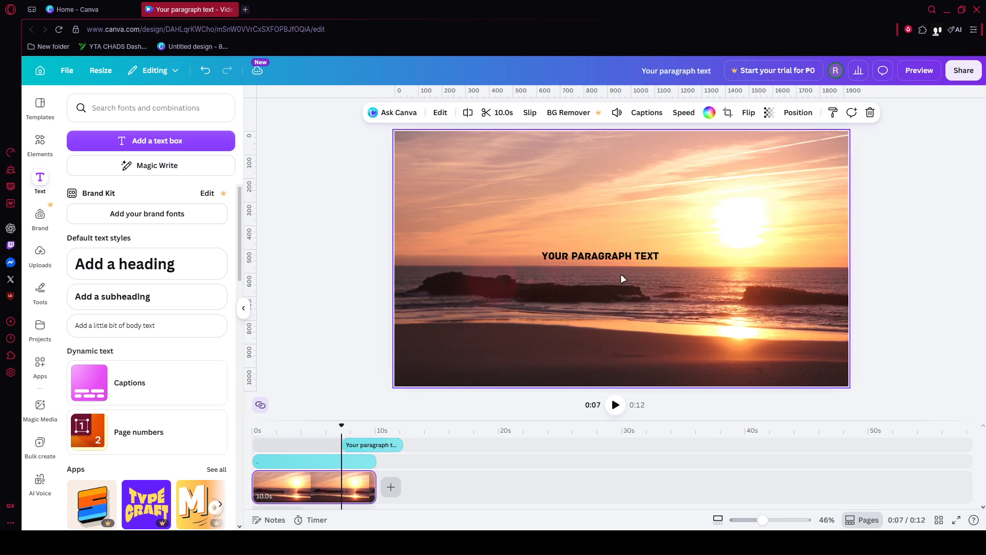
Step: Move the "Your paragraph text" box up into the sky area above the horizon, keeping its placeholder wording
drag(610, 255, 611, 193)
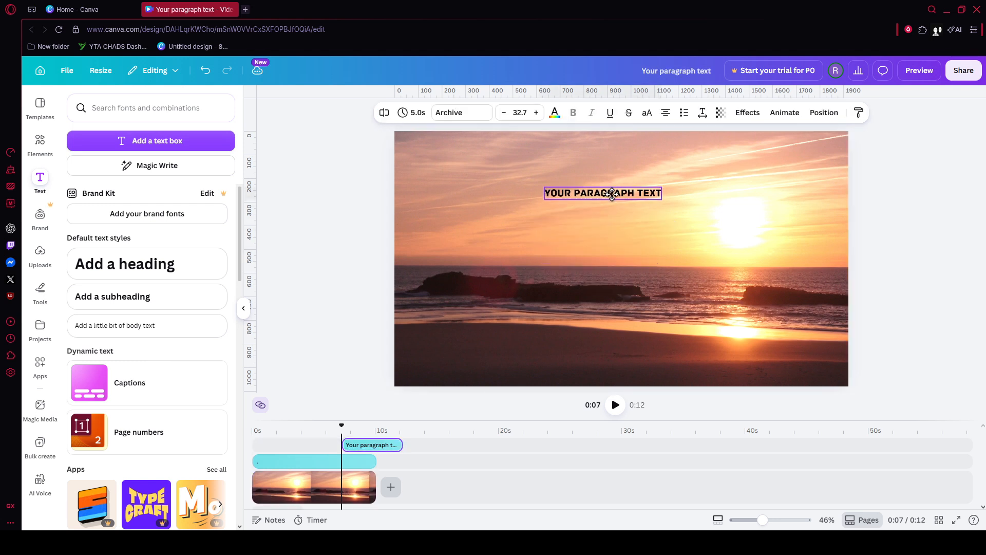
double_click(609, 194)
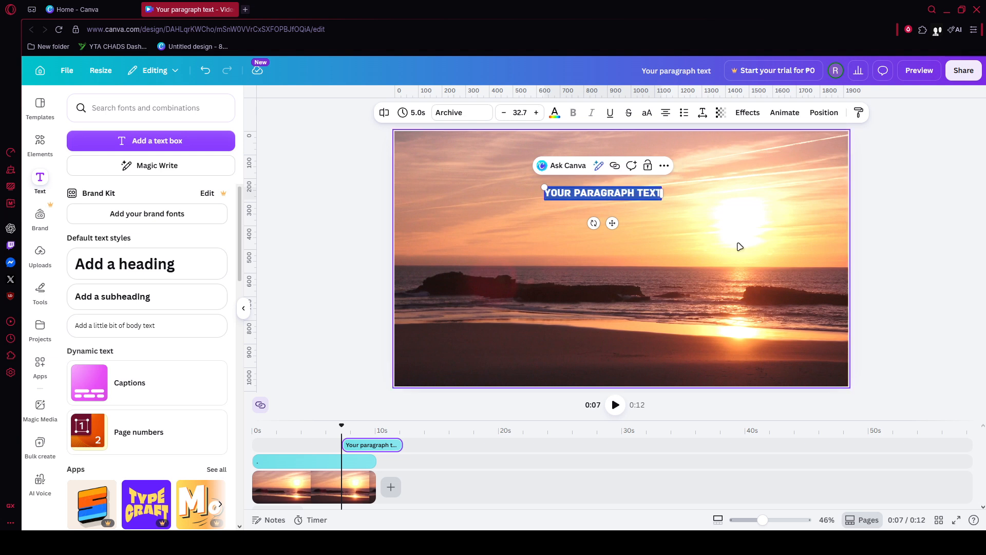
click(771, 277)
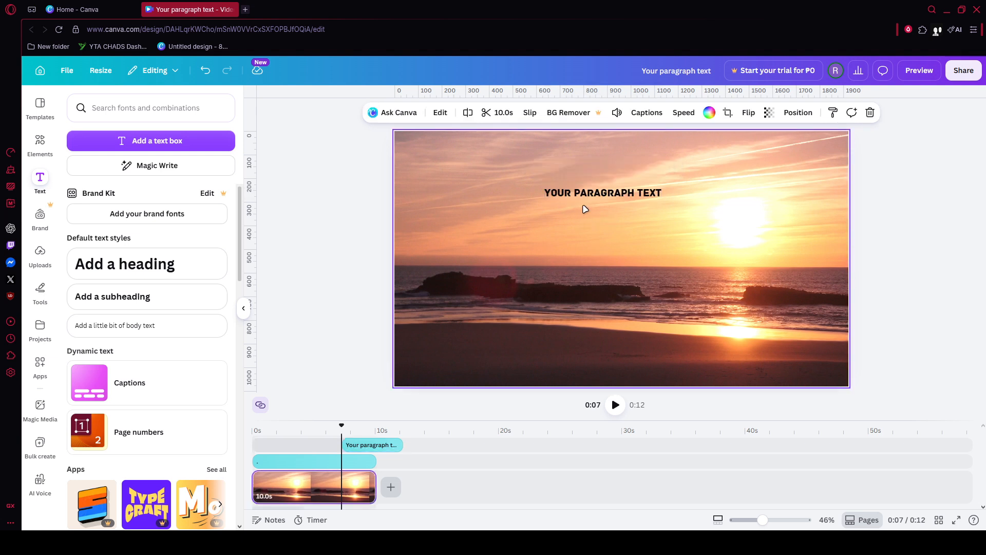
drag(599, 202, 603, 201)
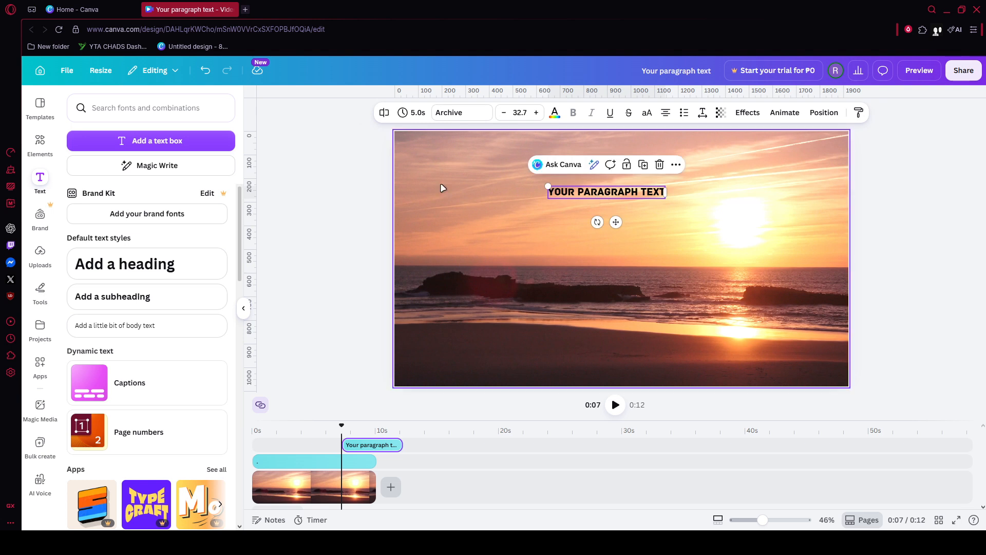
Step: Add the Epic audio track, extend it back to the start of the timeline, and play the video
click(48, 152)
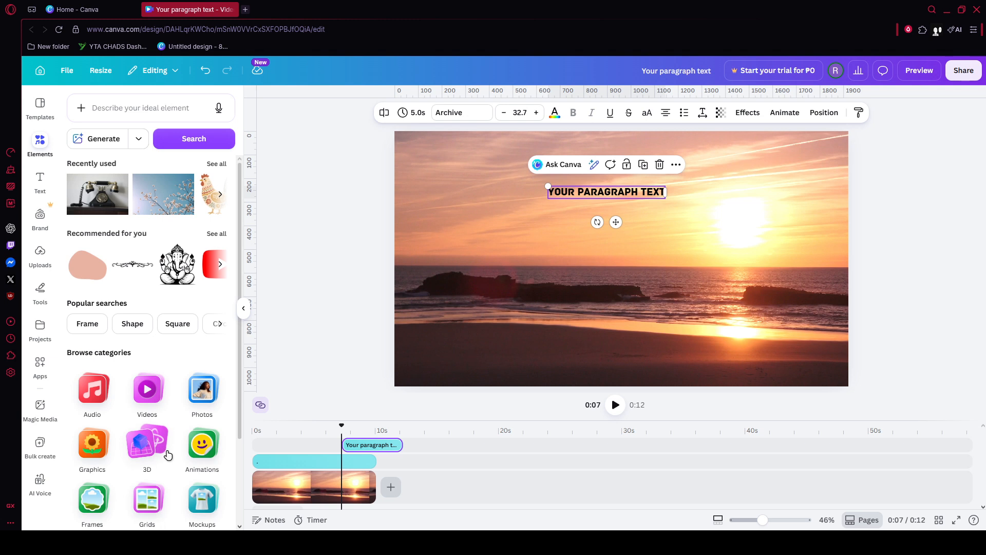
scroll(167, 455, down, 1)
click(92, 337)
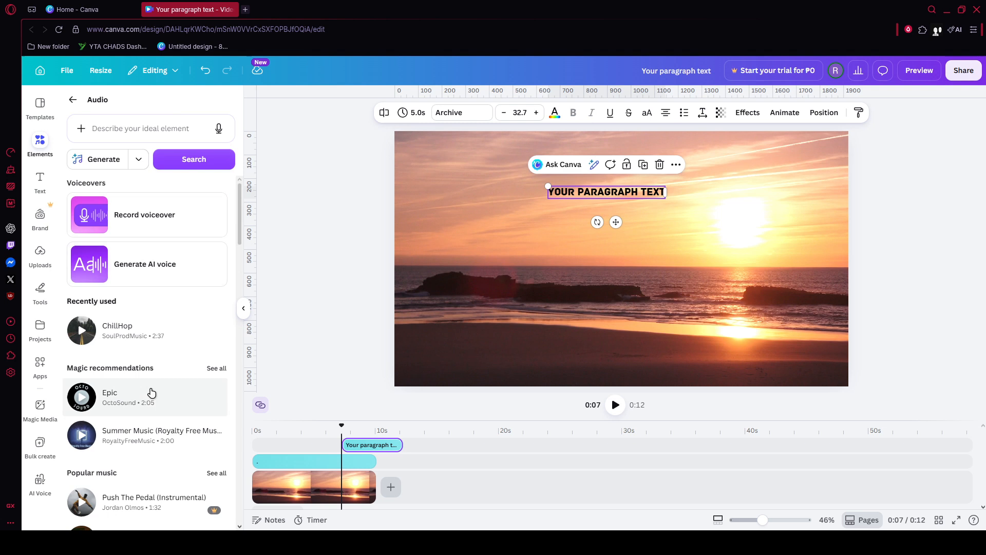
click(138, 407)
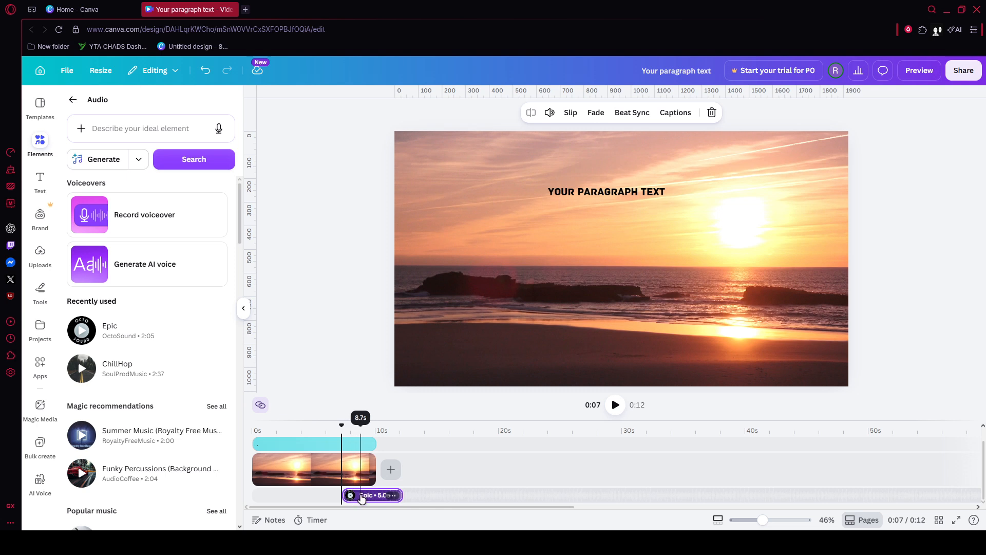
drag(353, 494, 280, 495)
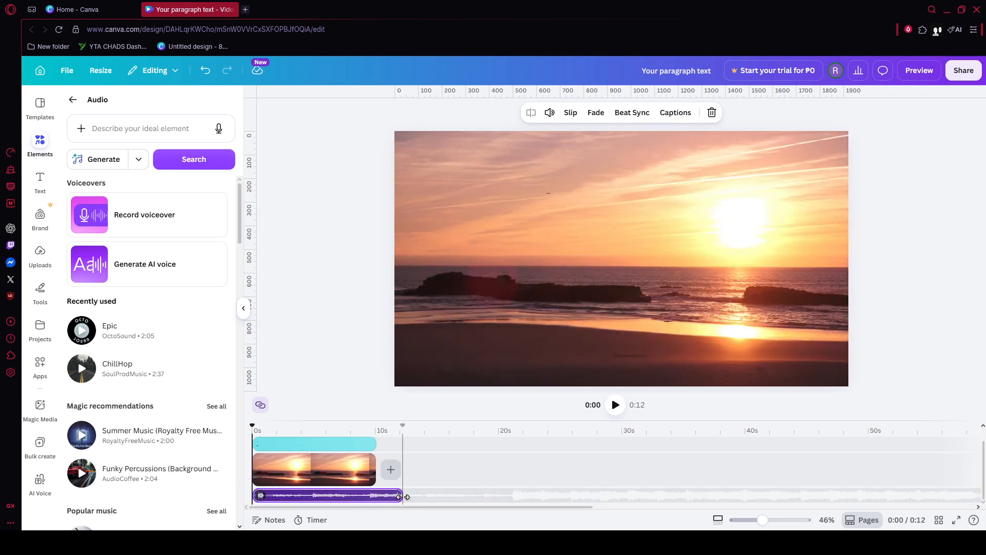
click(616, 404)
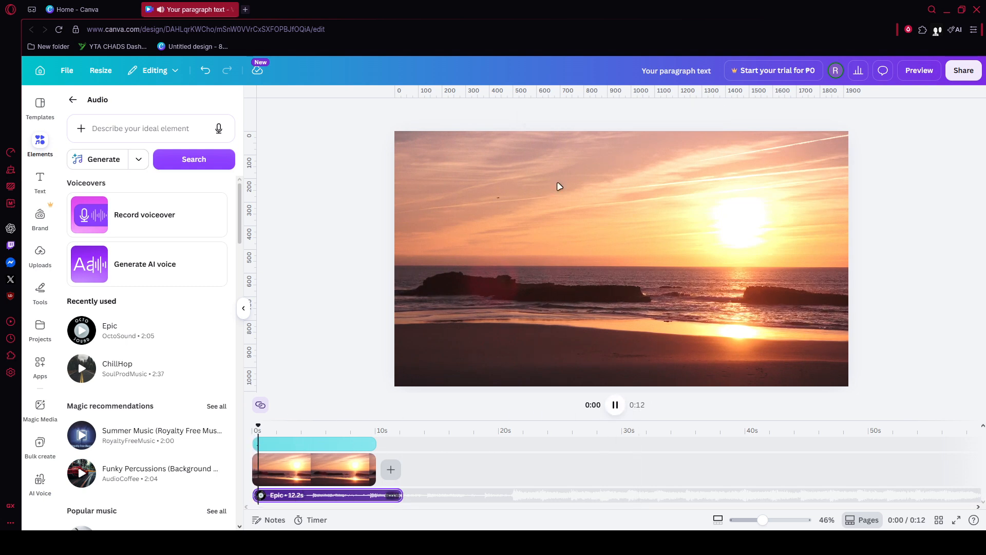